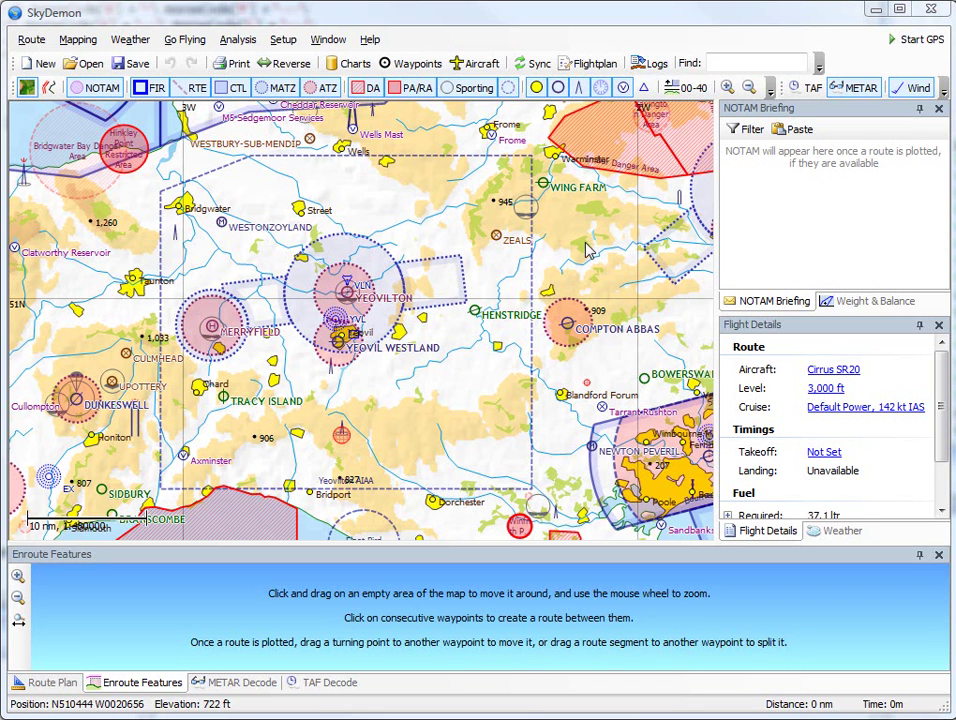
Step: Pan the chart north-west toward Minehead and the Bristol Channel, then zoom back to 1:480000
drag(435, 440, 635, 388)
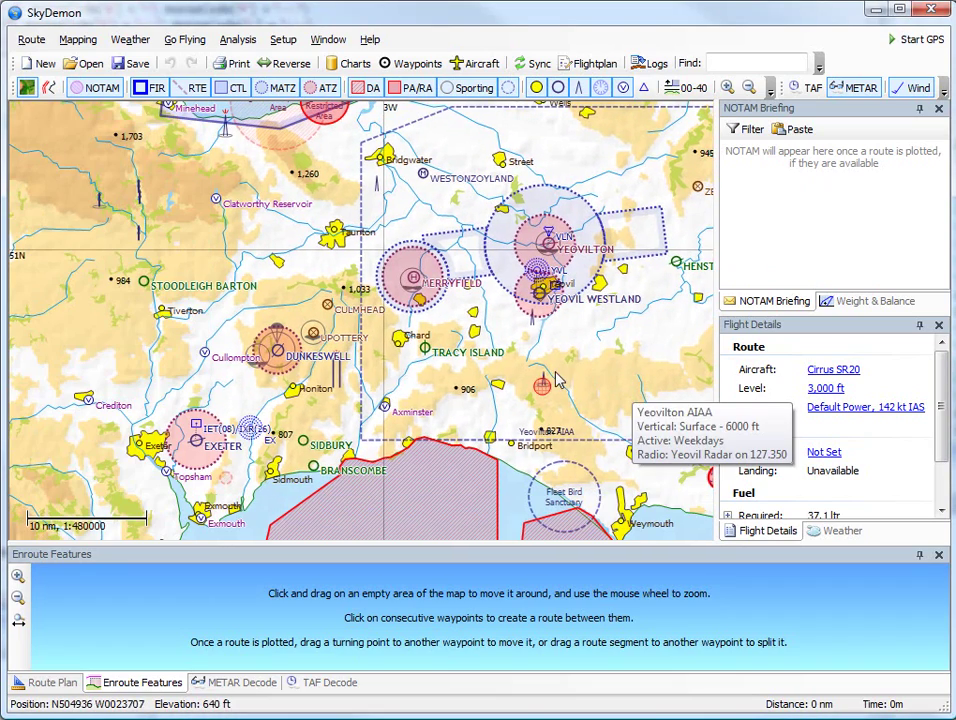
drag(292, 280, 425, 405)
scroll(418, 362, down, 3)
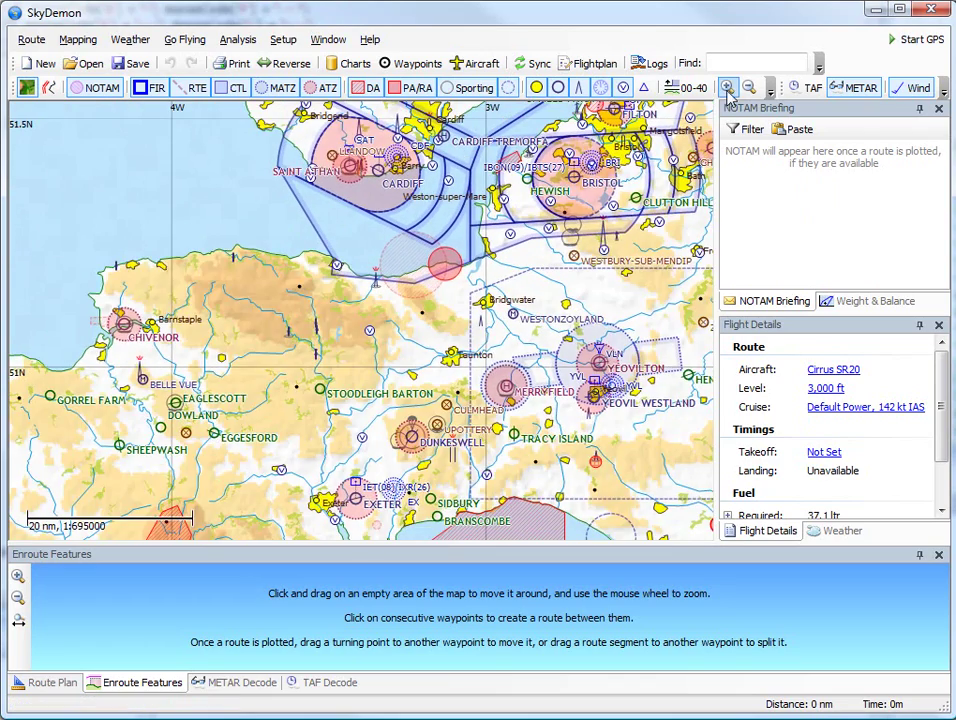
click(728, 88)
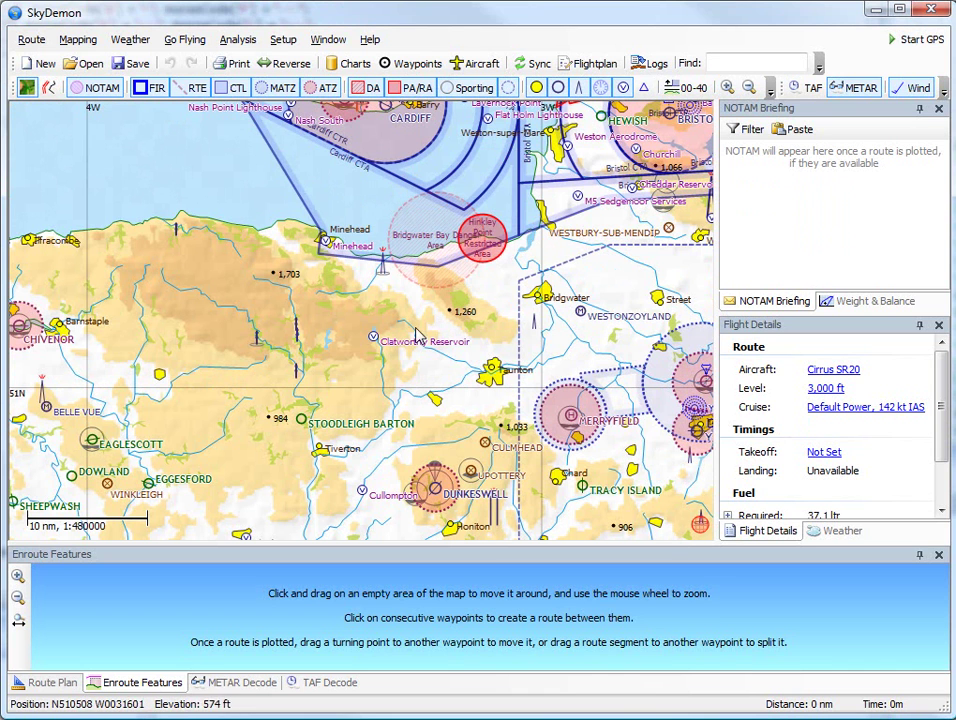
Step: Create a new route taking off from Exeter (EGTE) and landing at Lyneham (EGDL)
click(45, 63)
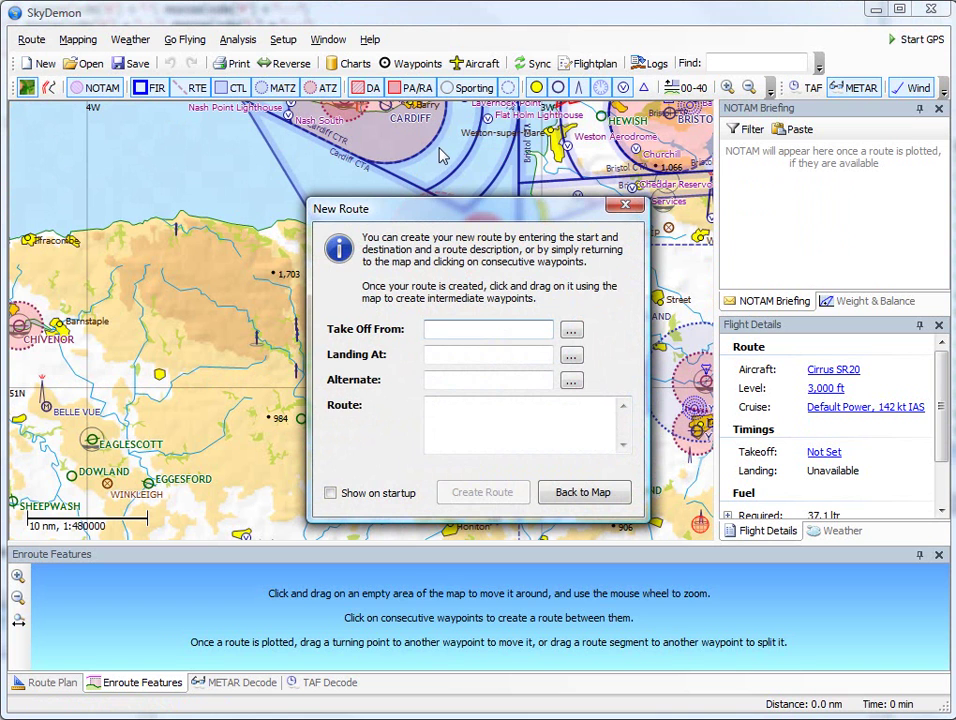
text(exe)
key(Tab)
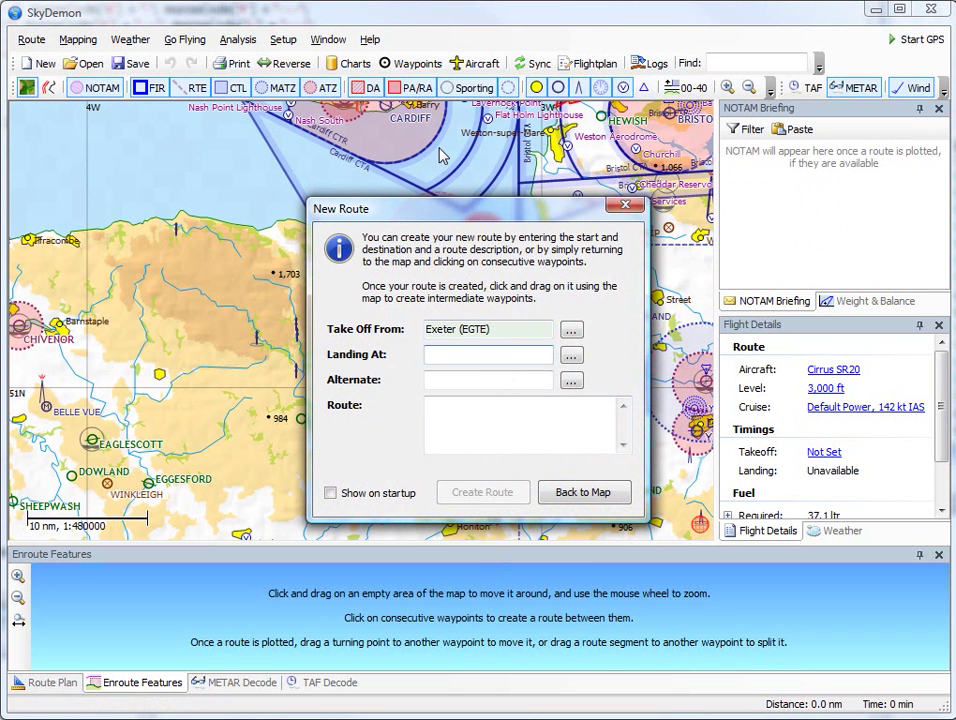
text(lyne)
key(Down)
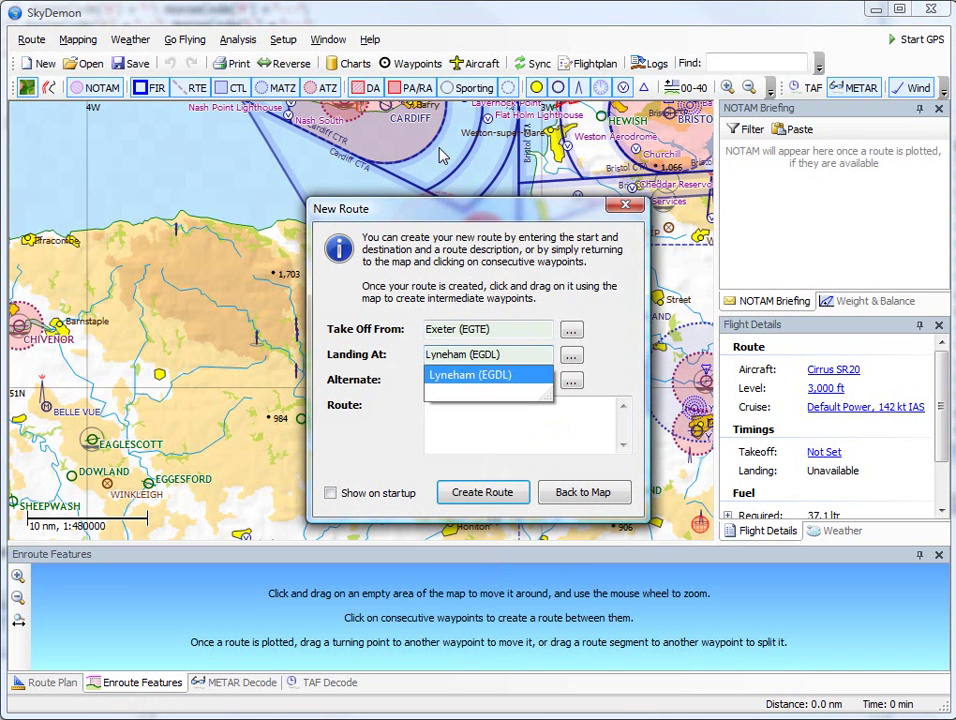
click(497, 497)
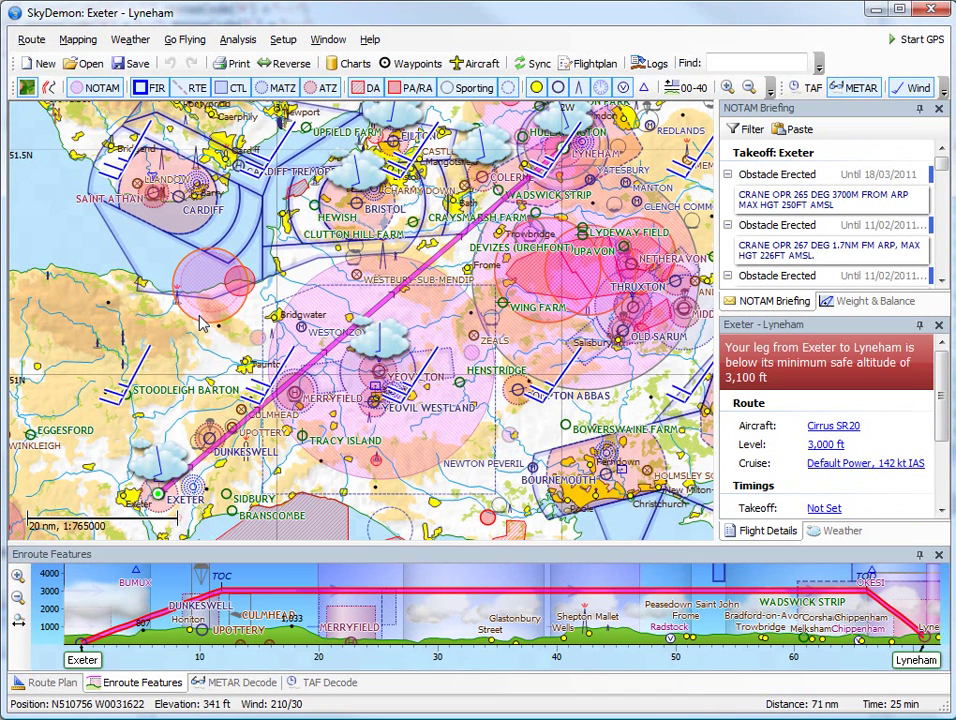
Step: Inspect the NOTAM and airspace details along the direct Exeter–Lyneham line
mouse_move(199, 322)
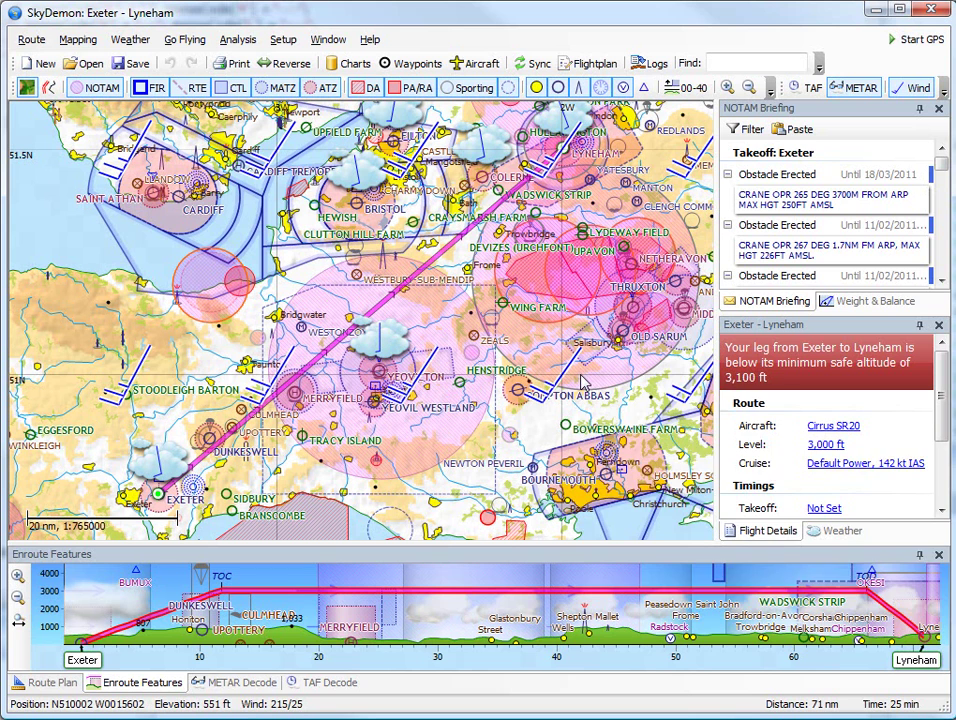
mouse_move(583, 384)
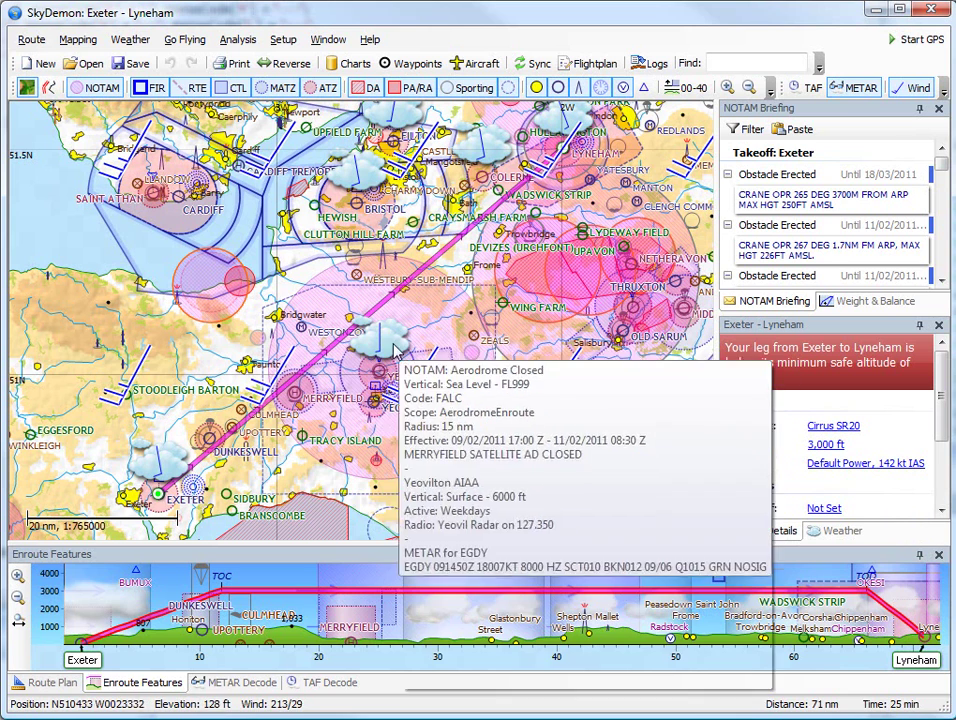
mouse_move(303, 330)
mouse_move(240, 240)
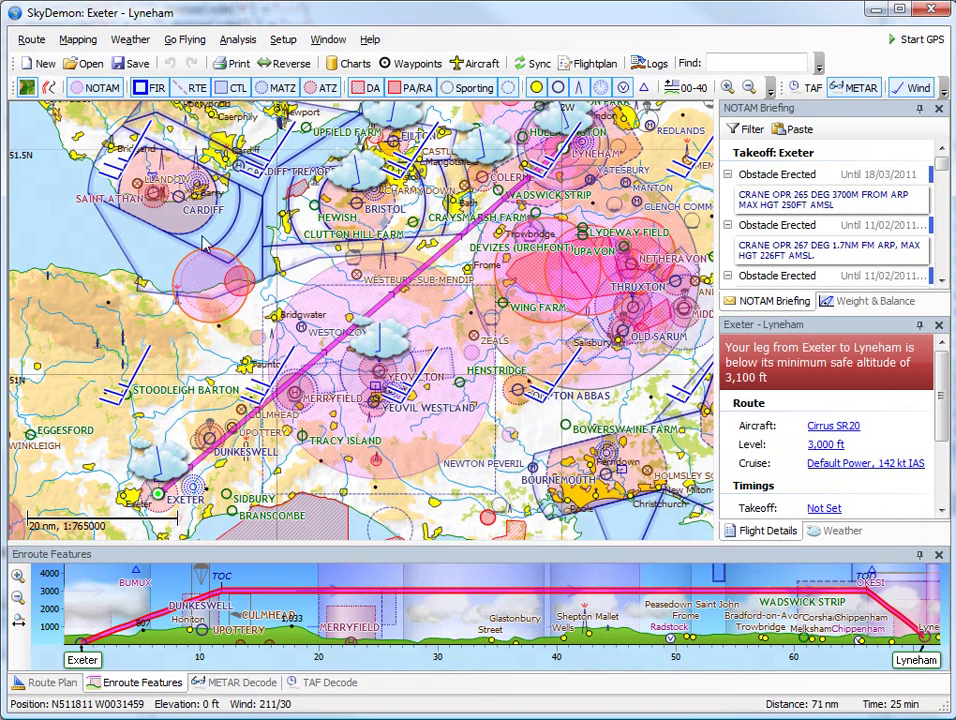
Step: Hide the NOTAM areas and bend the direct route through Henstridge Airfield
click(105, 89)
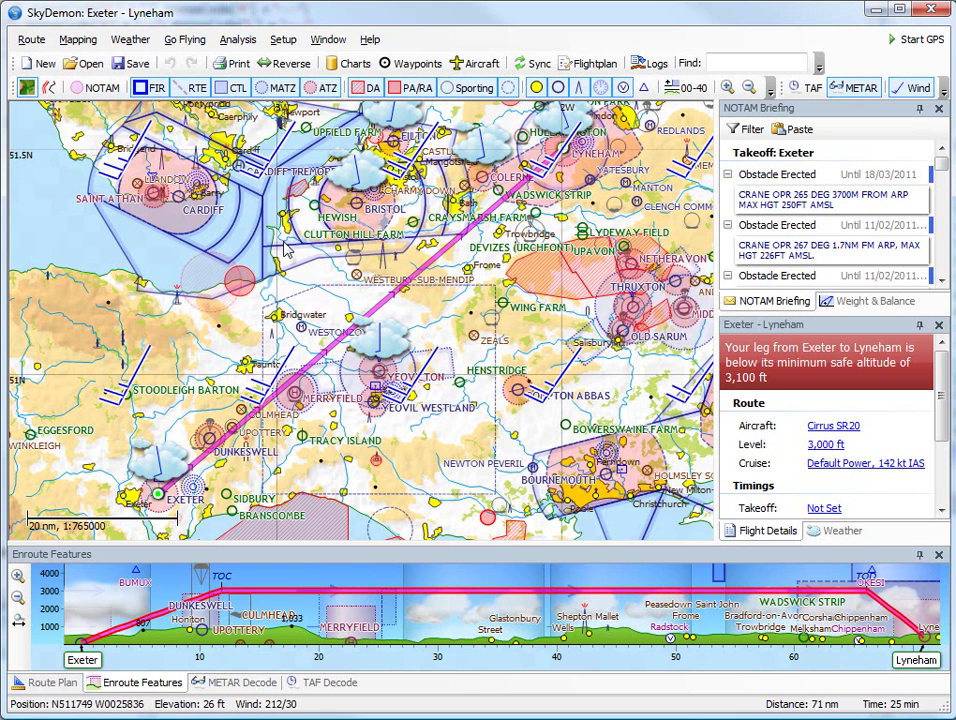
mouse_move(303, 256)
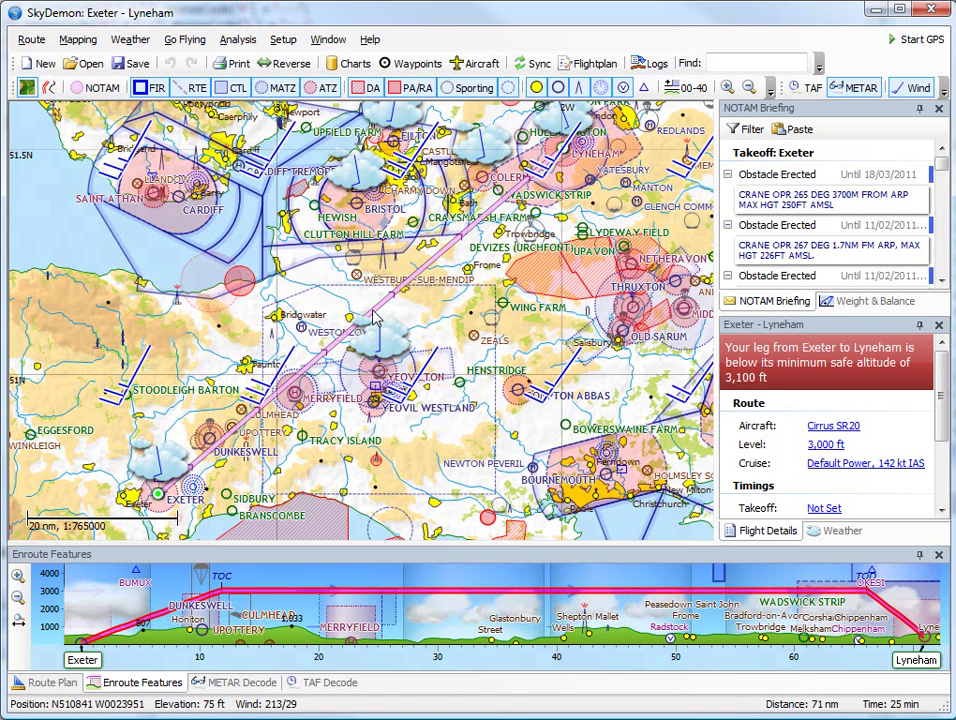
click(375, 316)
drag(375, 316, 462, 388)
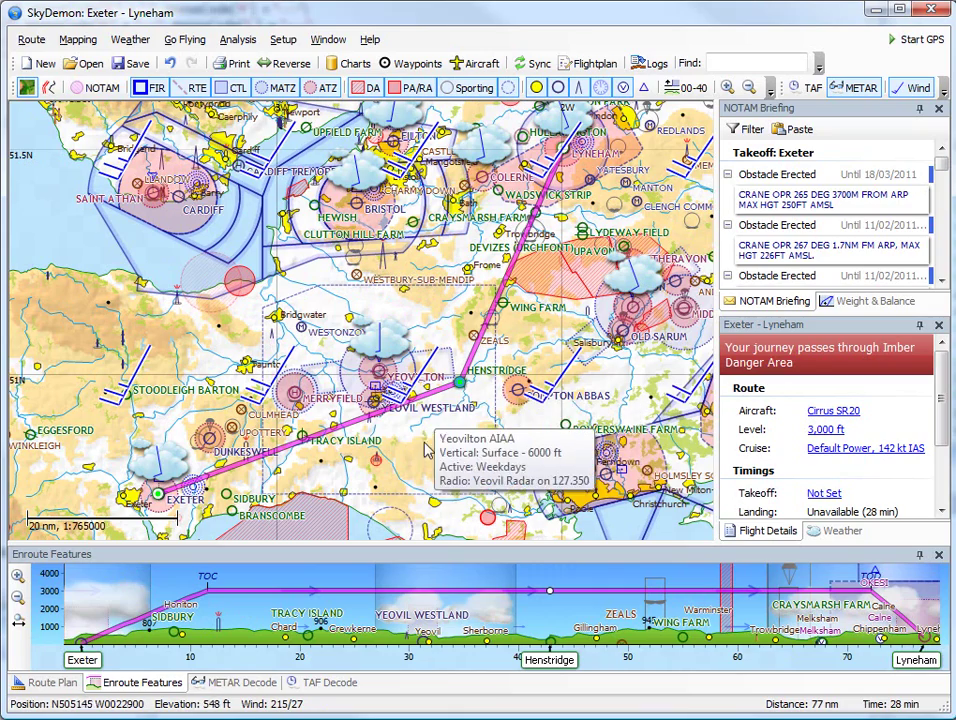
Step: Route the first leg through Axminster, then pan the chart north toward Lyneham
drag(429, 422, 449, 340)
scroll(384, 418, up, 2)
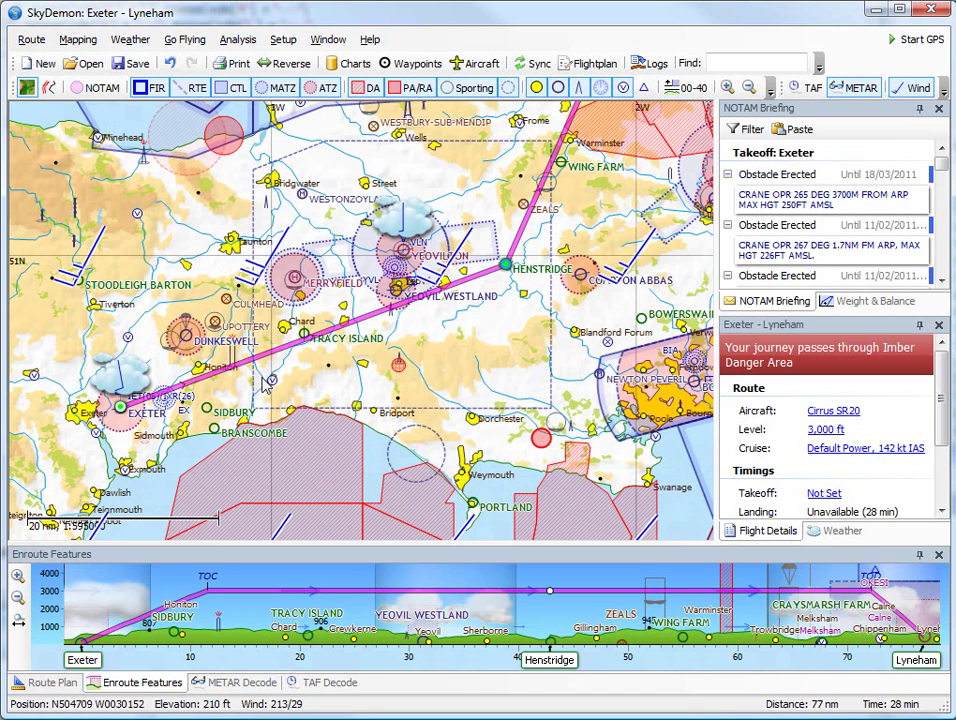
drag(266, 354, 272, 381)
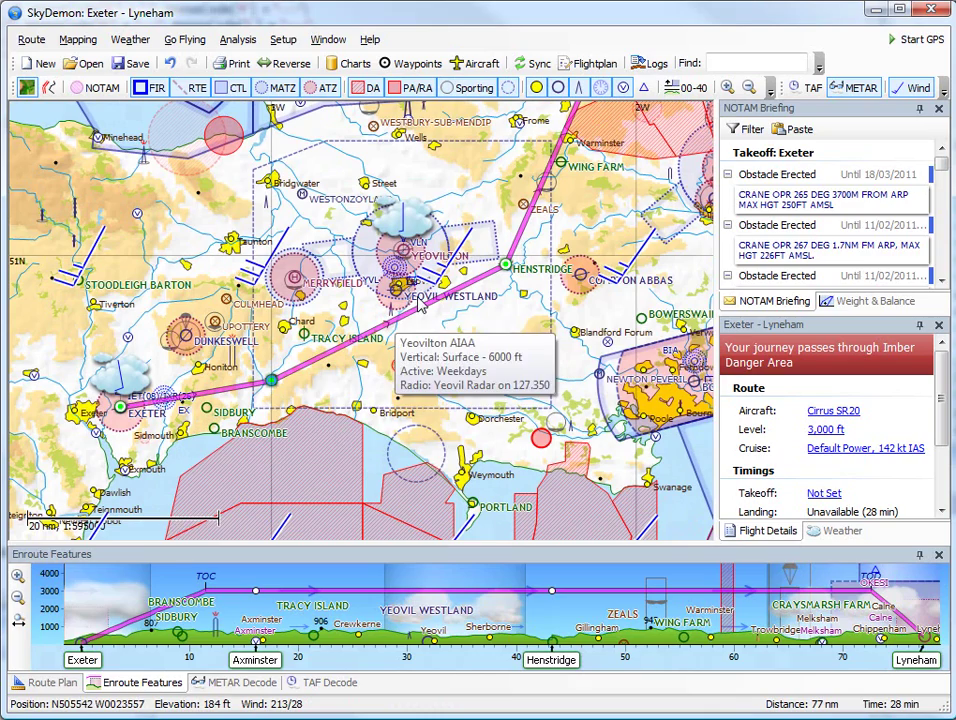
drag(600, 222, 450, 281)
mouse_move(513, 349)
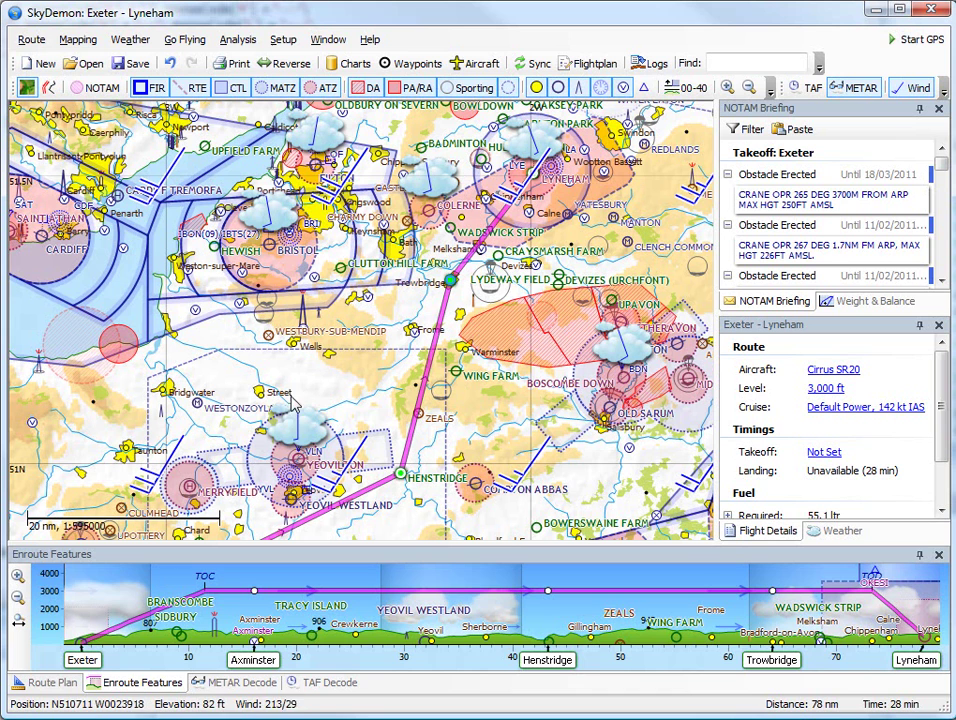
mouse_move(275, 226)
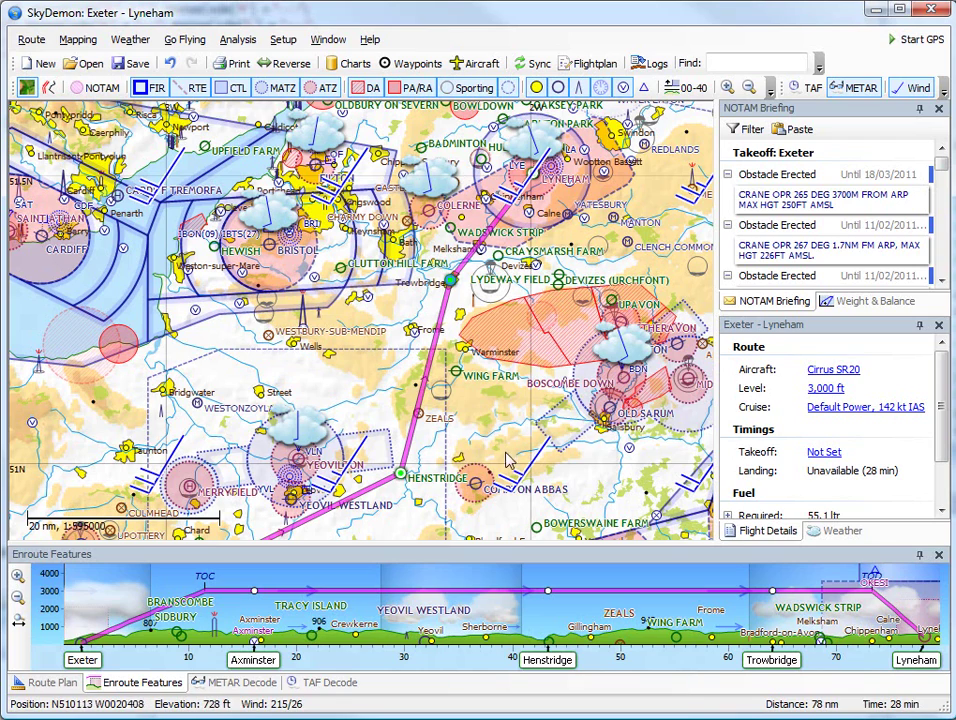
drag(380, 345, 553, 347)
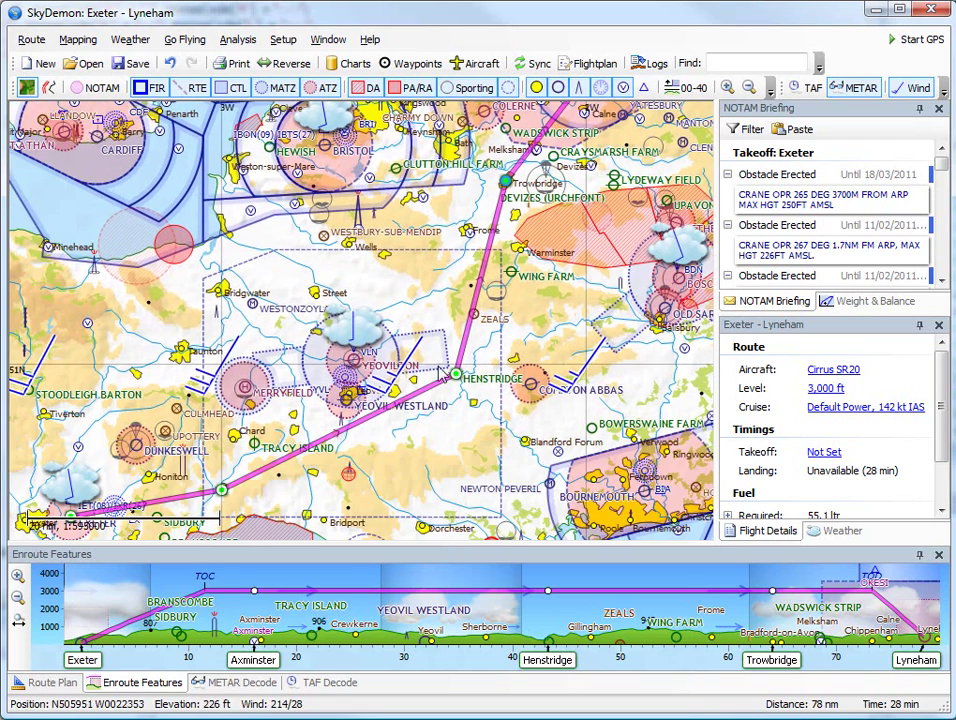
mouse_move(381, 372)
mouse_move(252, 382)
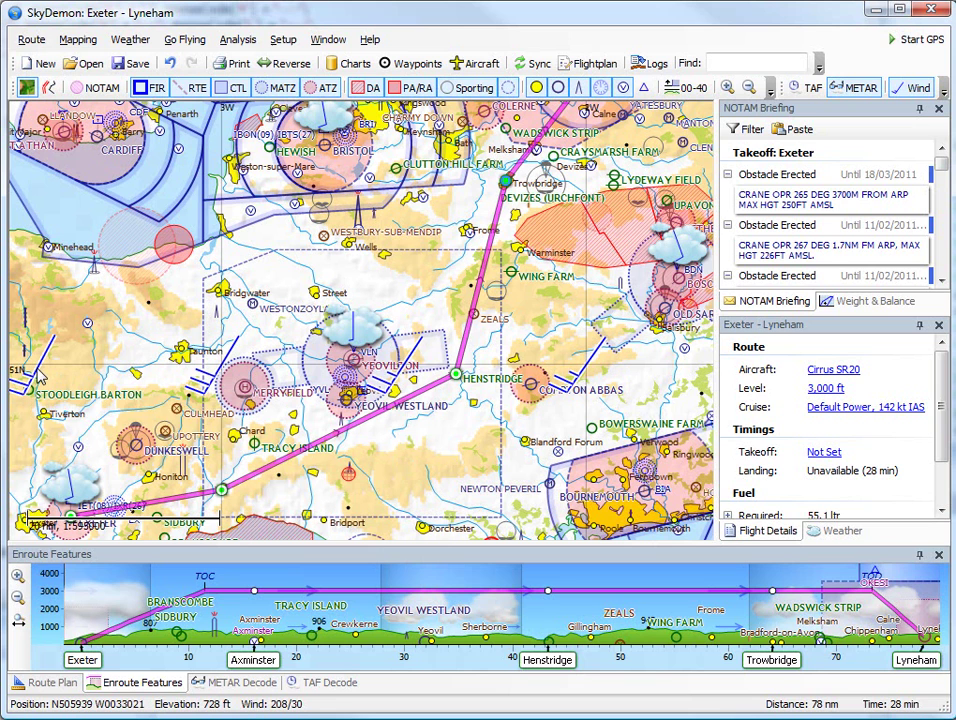
mouse_move(39, 376)
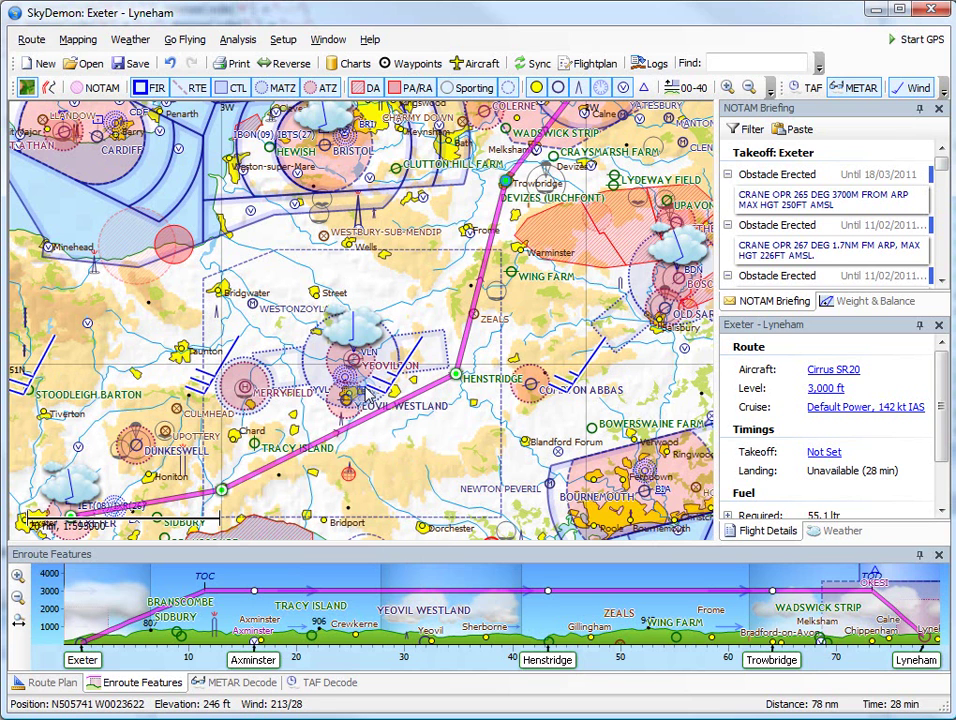
mouse_move(366, 395)
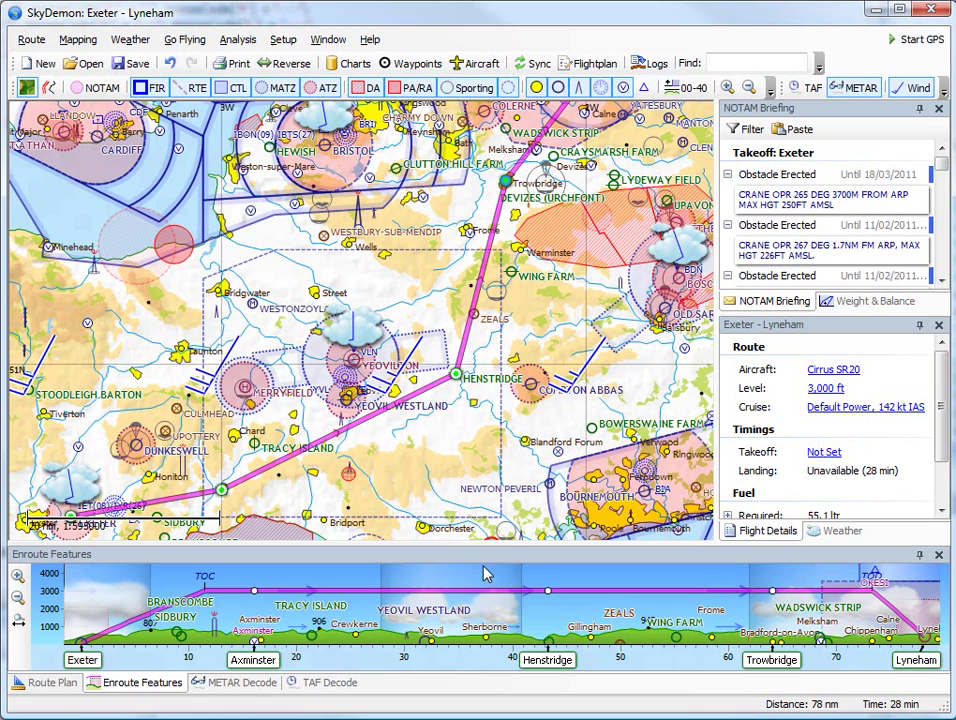
mouse_move(498, 618)
mouse_move(777, 611)
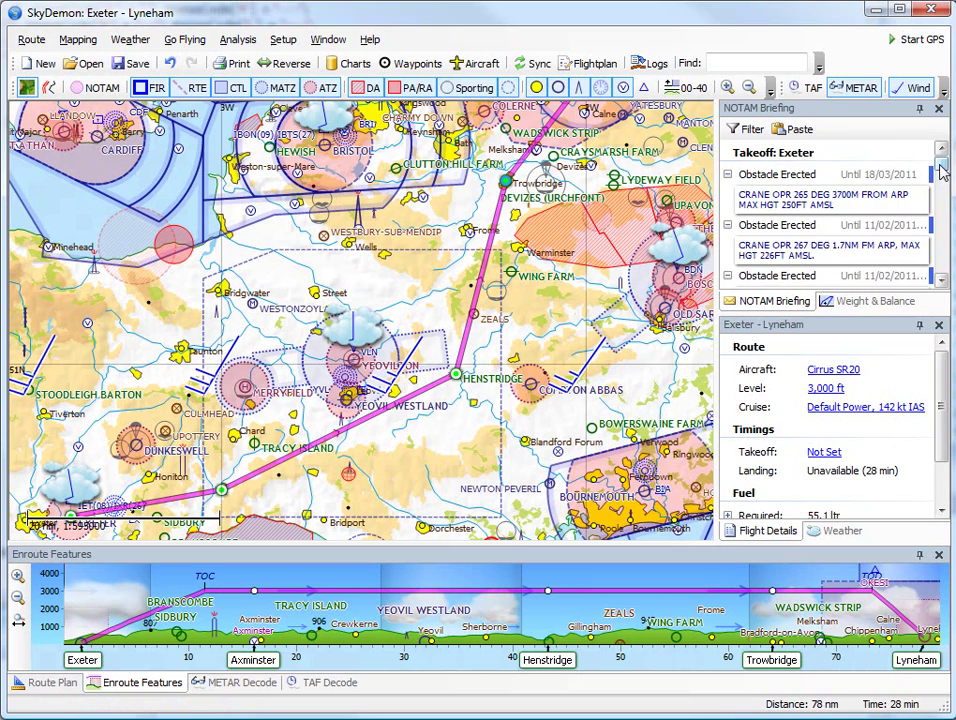
scroll(940, 175, down, 1)
mouse_move(940, 175)
mouse_down()
mouse_move(940, 275)
mouse_move(928, 165)
mouse_up()
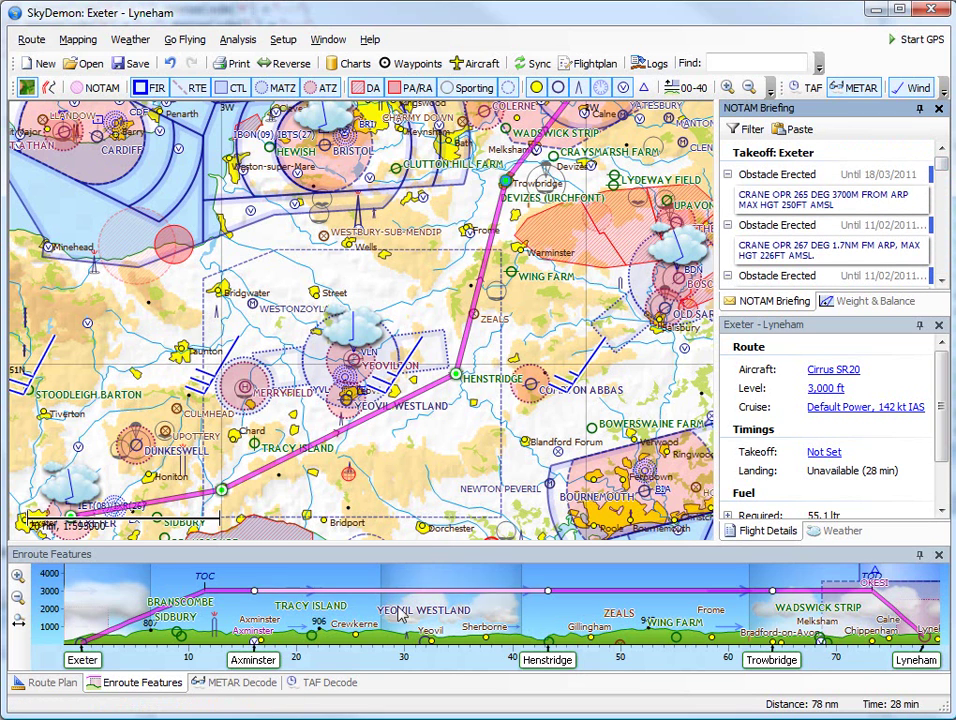
click(240, 683)
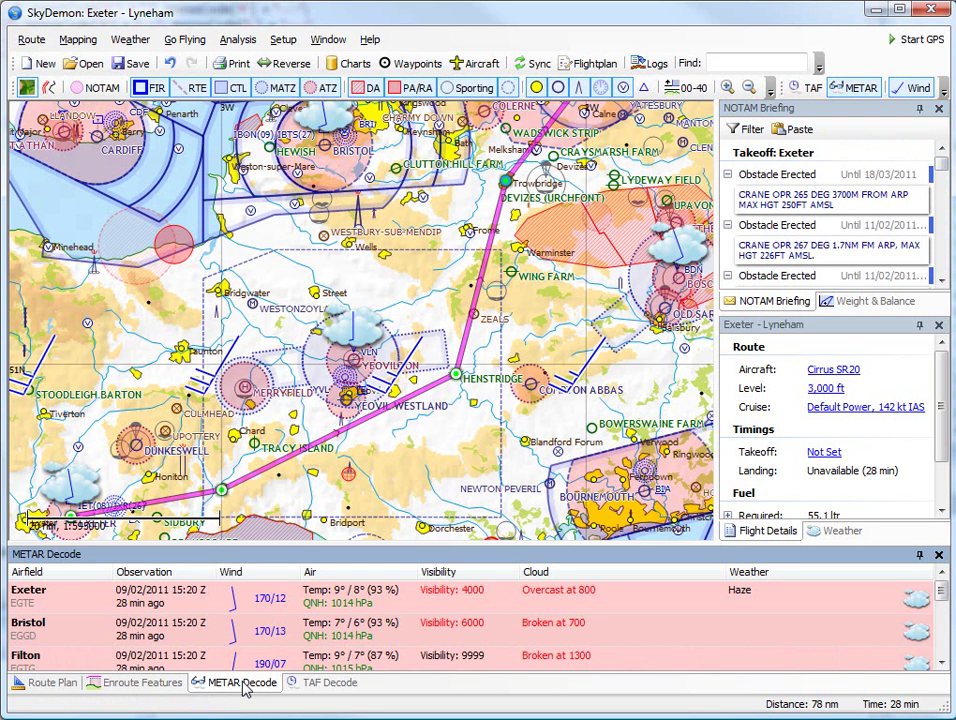
click(323, 686)
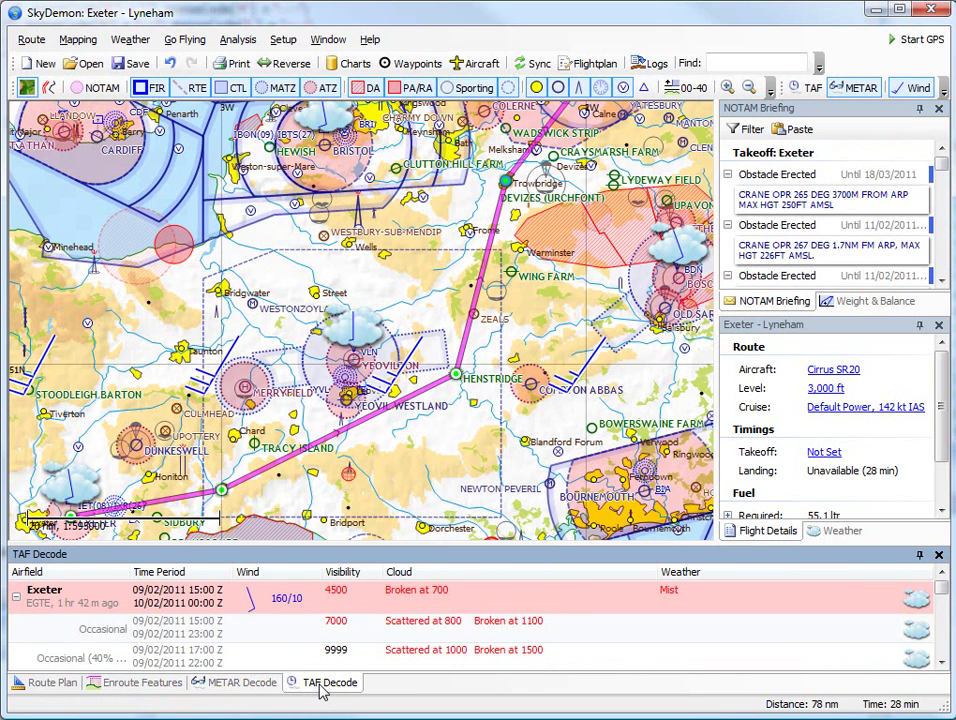
mouse_move(328, 597)
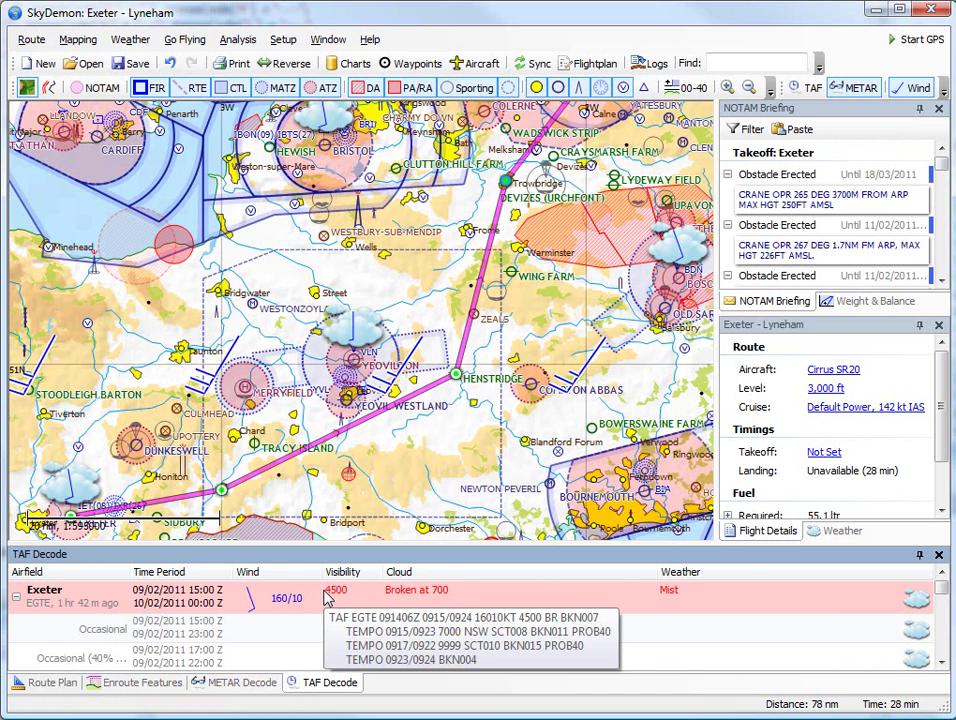
click(143, 683)
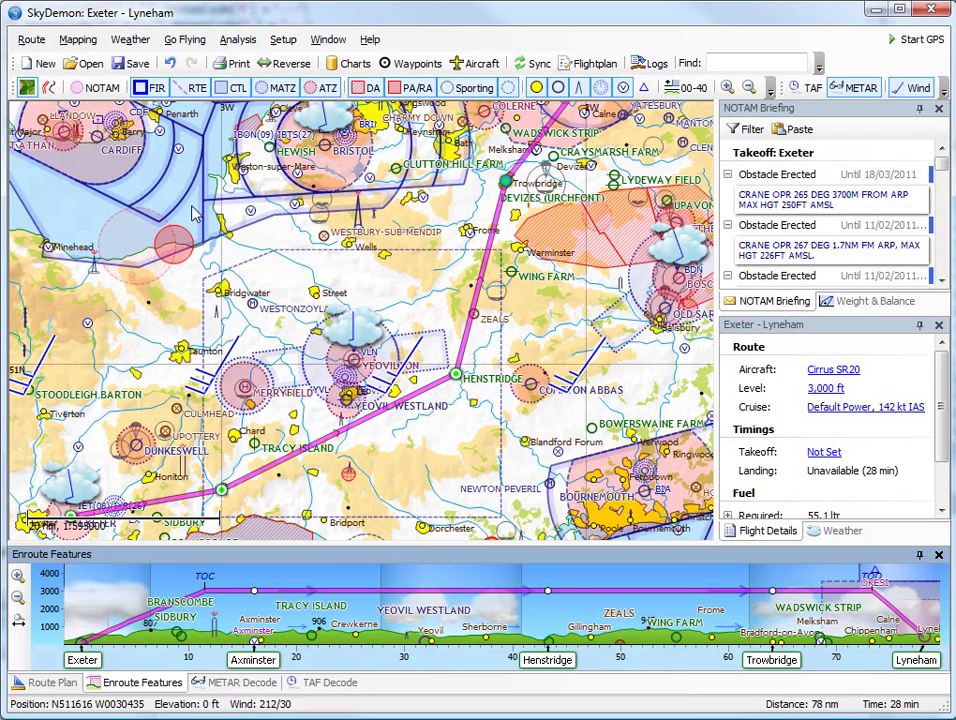
Step: Preview the Exeter–Lyneham pilot log in landscape, two pages per sheet
click(228, 63)
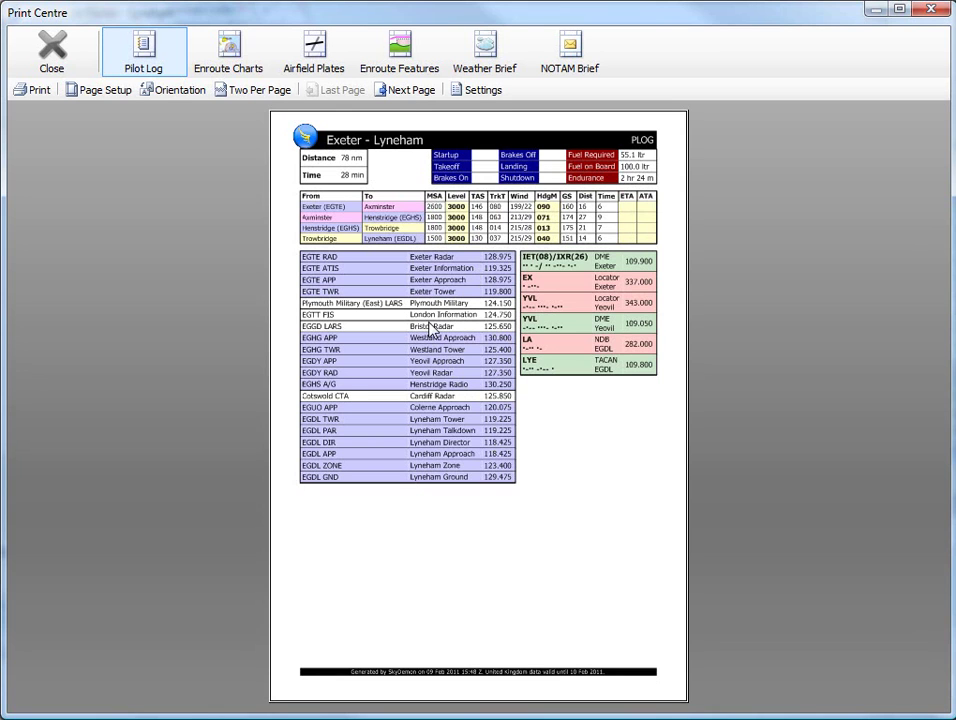
click(190, 90)
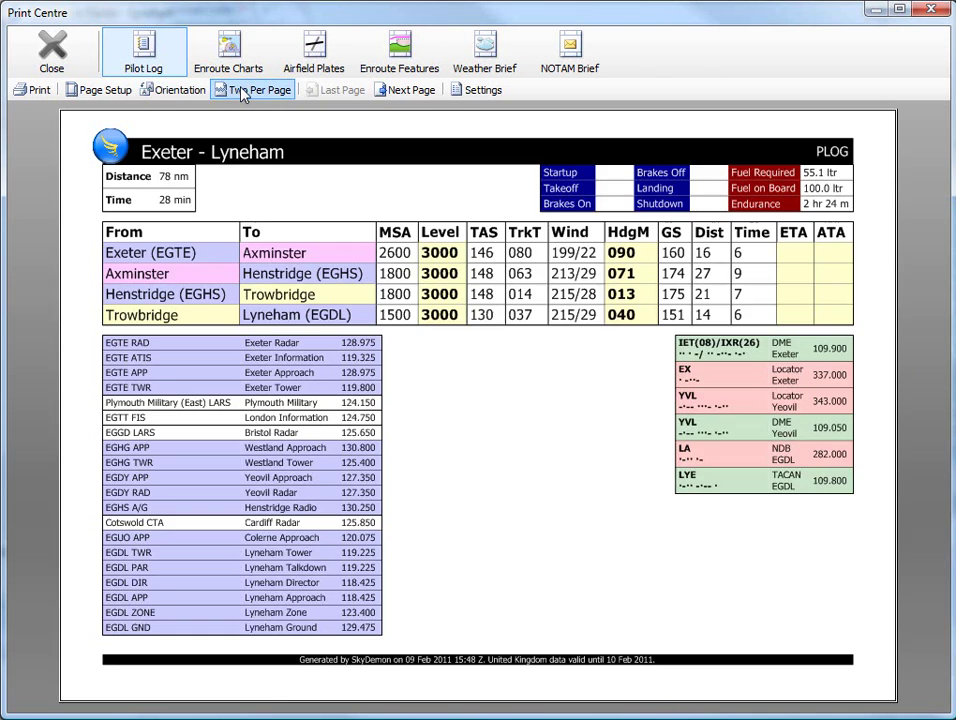
click(247, 91)
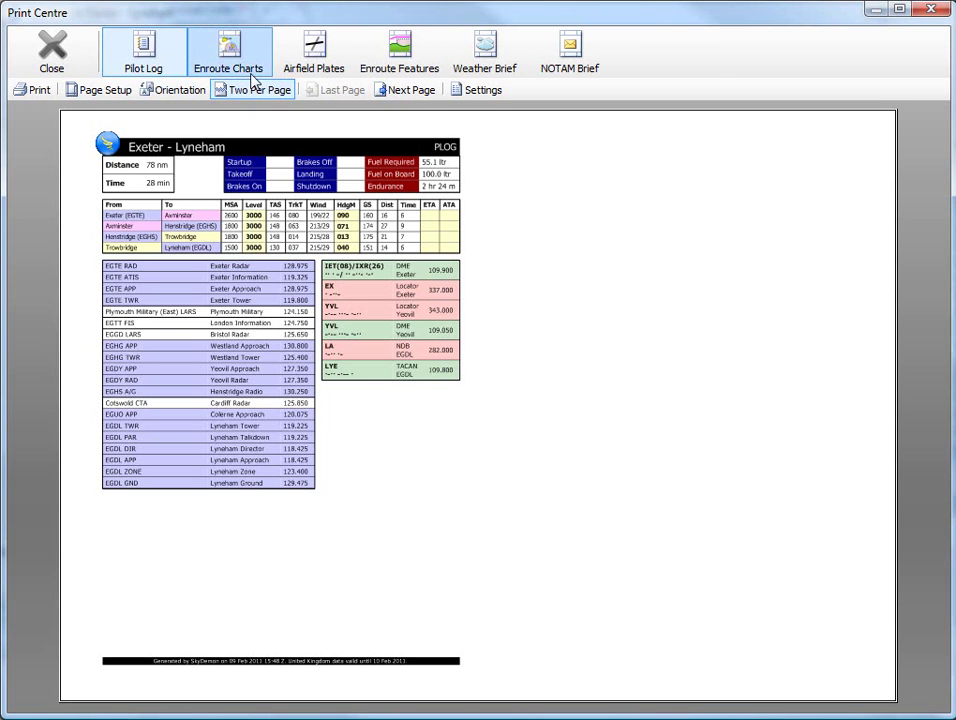
Step: Preview both enroute chart pages, the Exeter and Lyneham airfield plates, then the enroute features profile
click(238, 60)
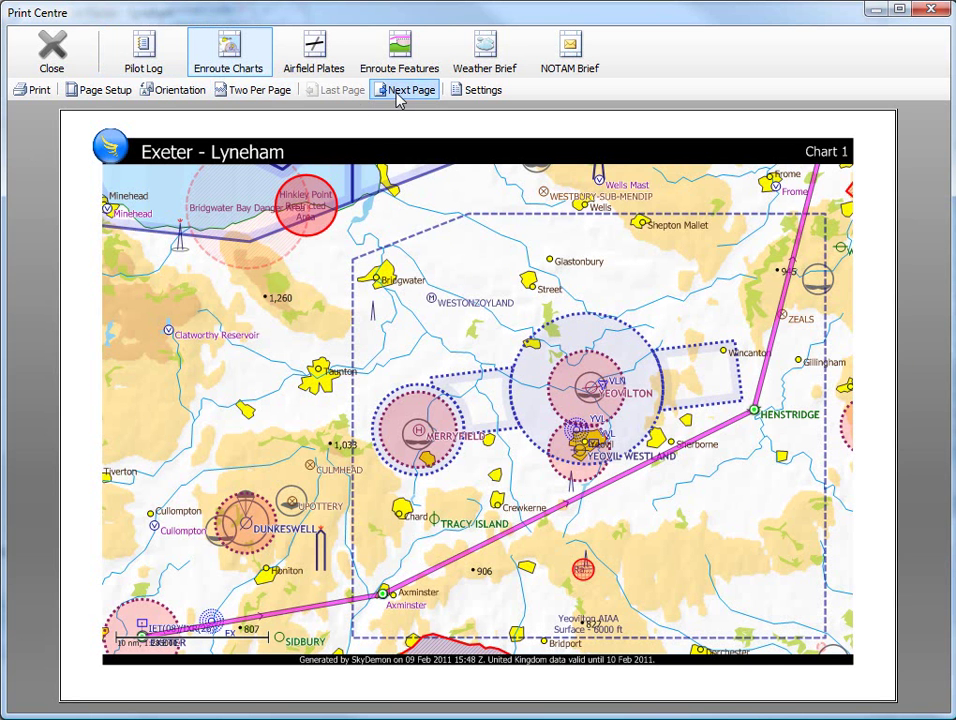
click(398, 92)
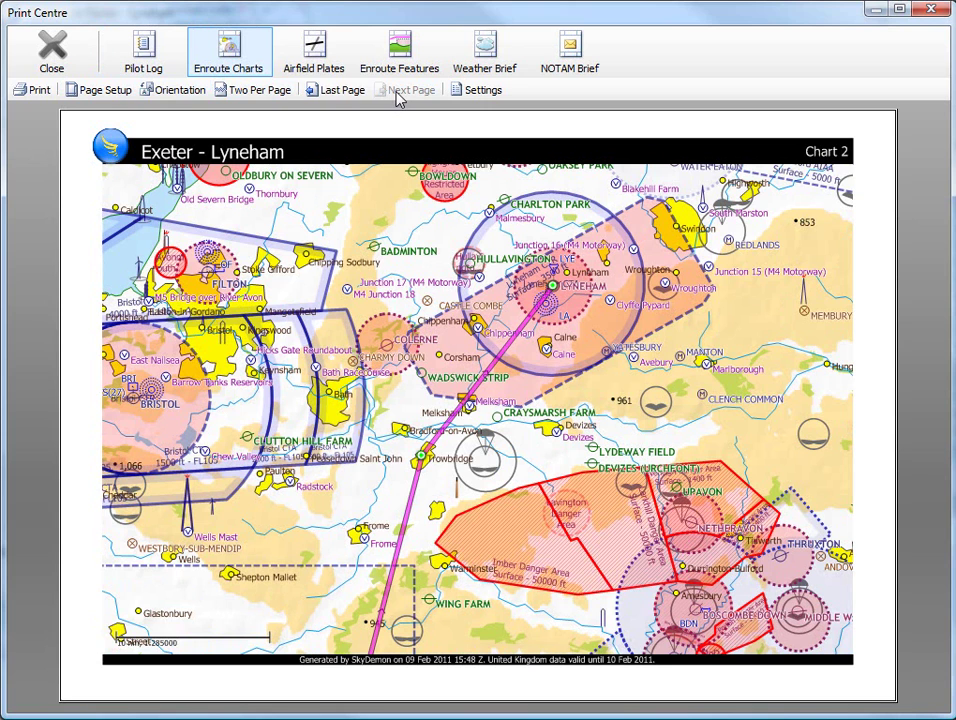
click(313, 62)
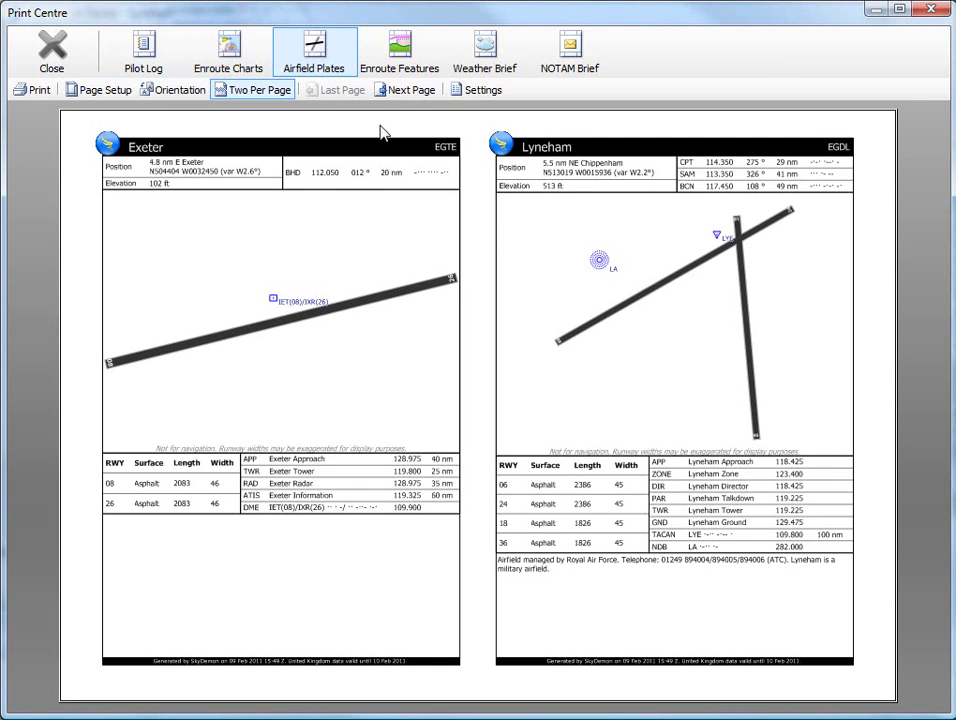
click(396, 70)
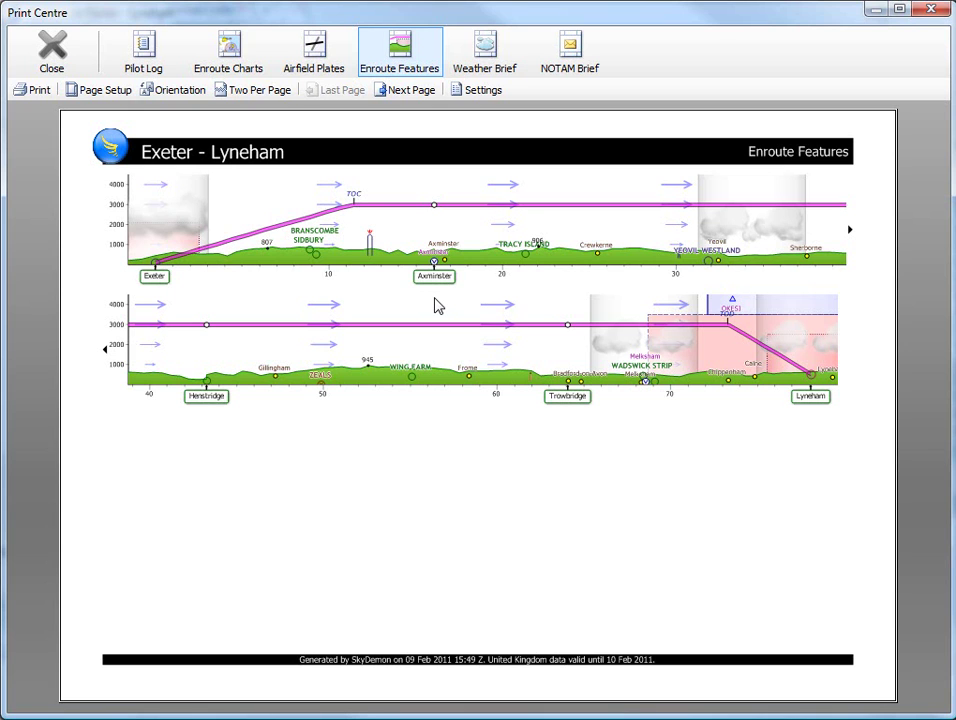
Step: Close the Print Centre and pan the chart to bring Exeter and Yeovilton into view
click(57, 58)
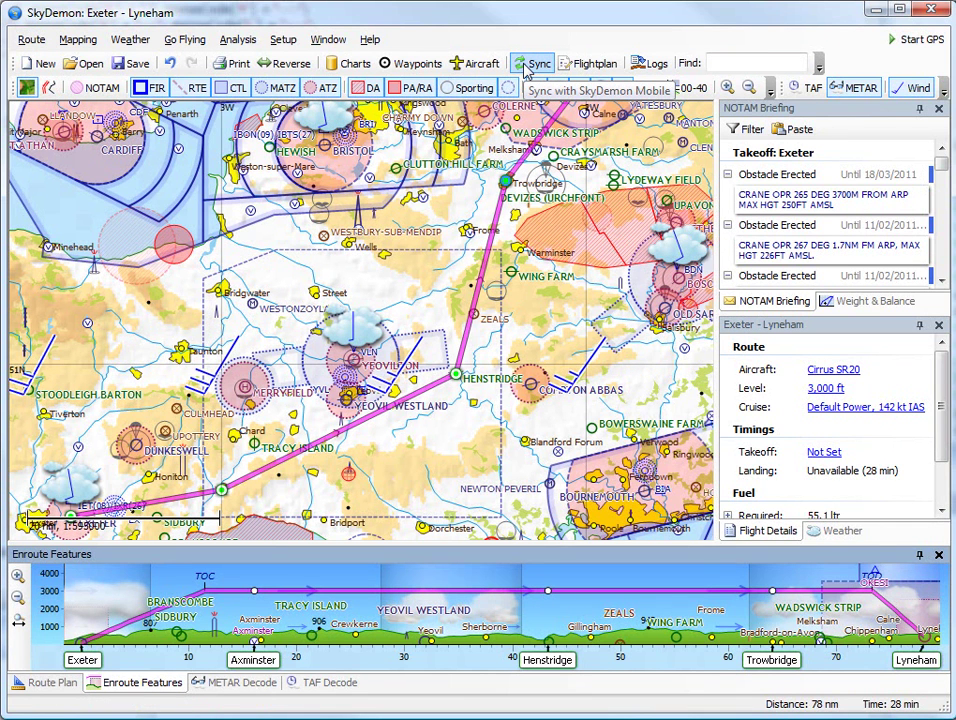
drag(434, 286, 514, 237)
mouse_move(513, 250)
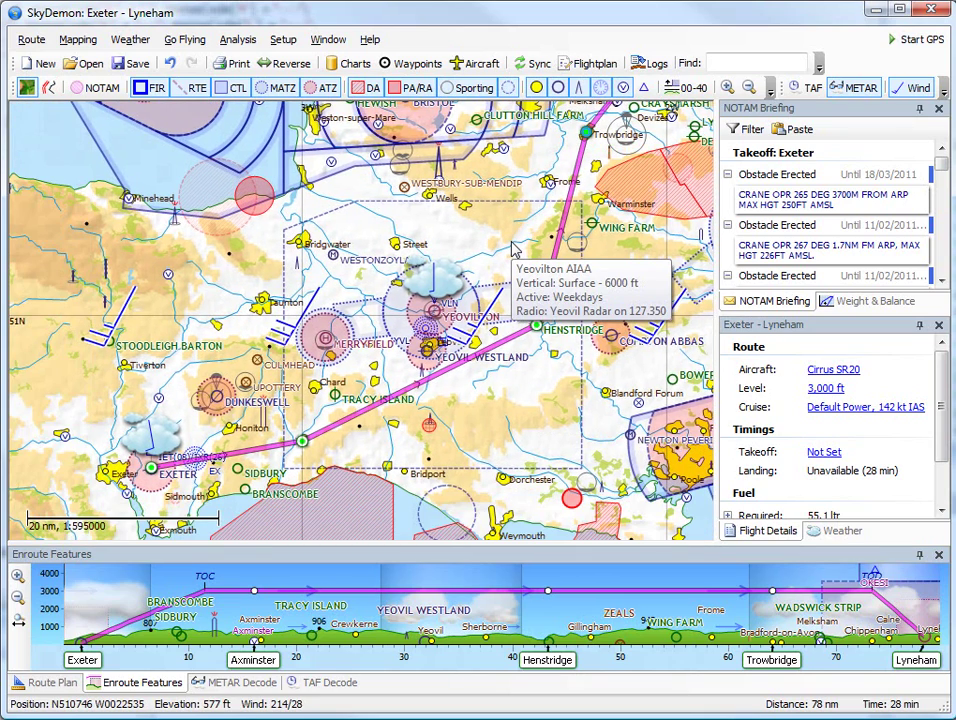